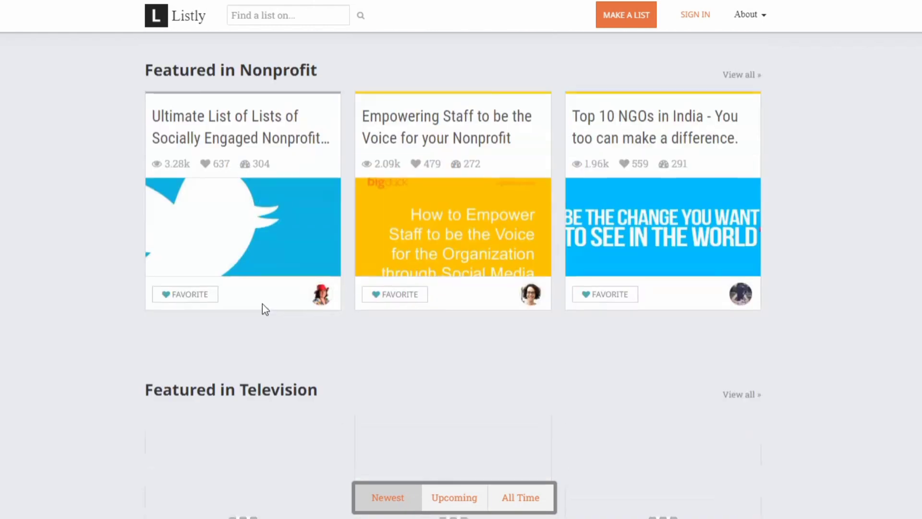
- Browse the featured list categories on the Listly home page, from Nonprofit through Gardening, Food, Blogging and Finance to Music
scroll(264, 307, "down", 7)
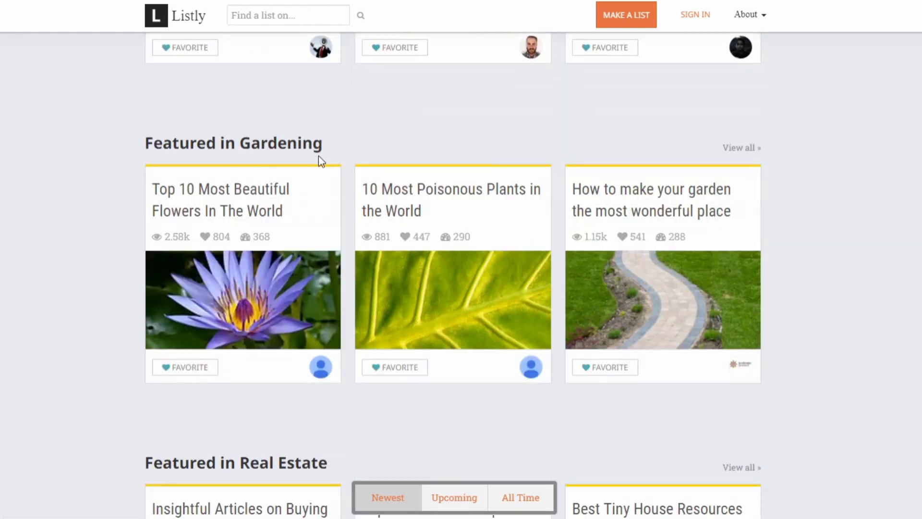
scroll(319, 158, "down", 15)
scroll(319, 156, "down", 11)
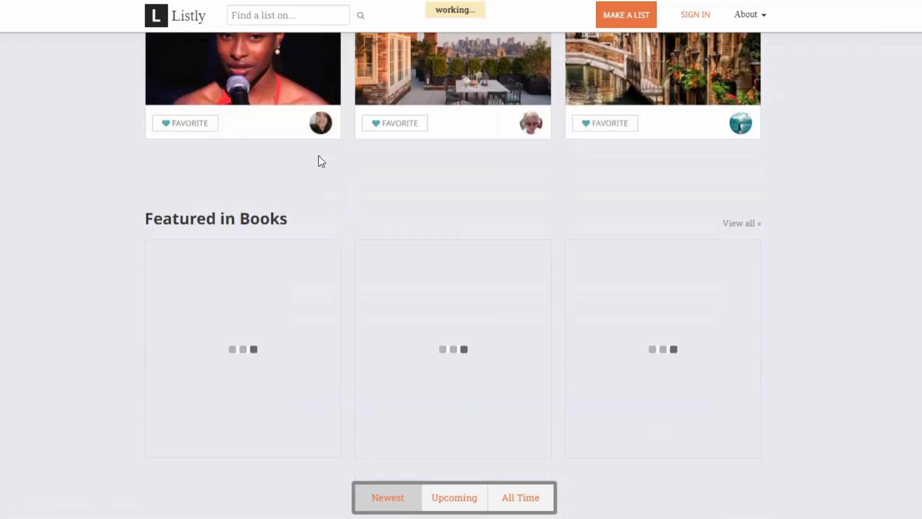
scroll(318, 155, "down", 12)
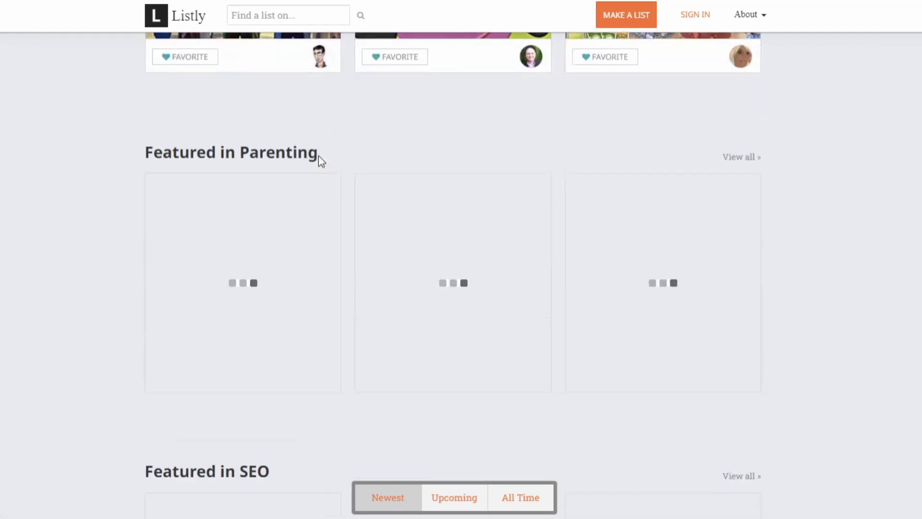
scroll(319, 155, "down", 10)
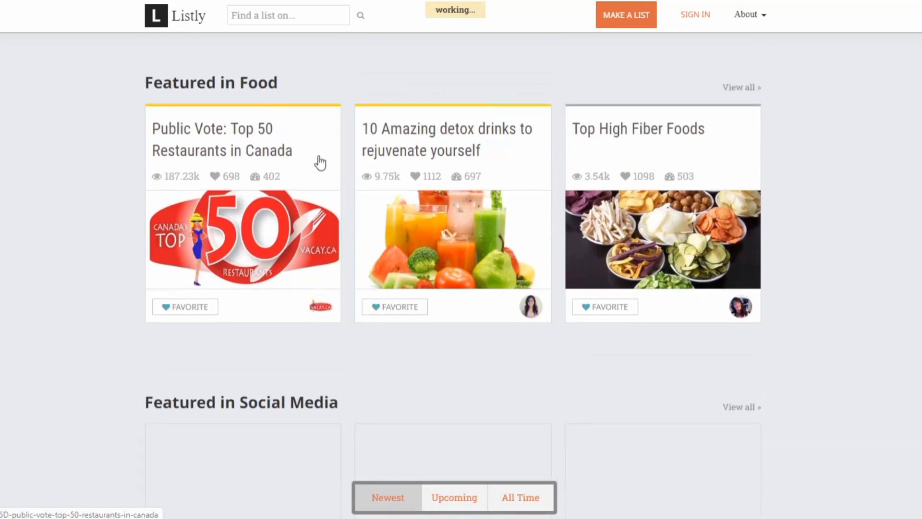
scroll(319, 156, "down", 7)
scroll(320, 162, "down", 10)
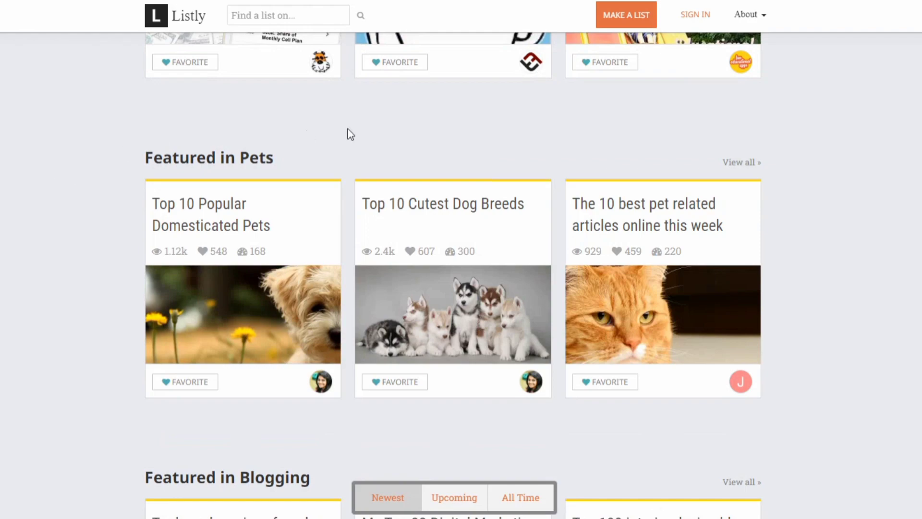
scroll(353, 134, "down", 5)
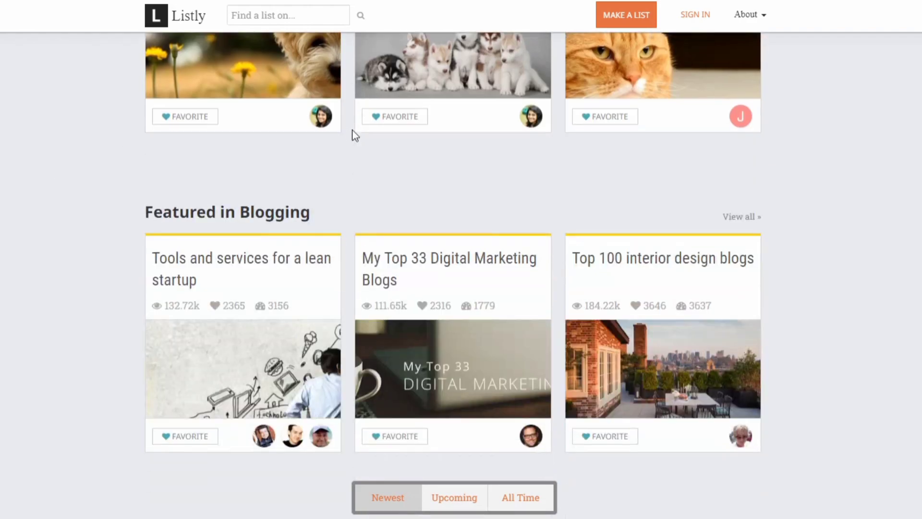
scroll(355, 136, "down", 2)
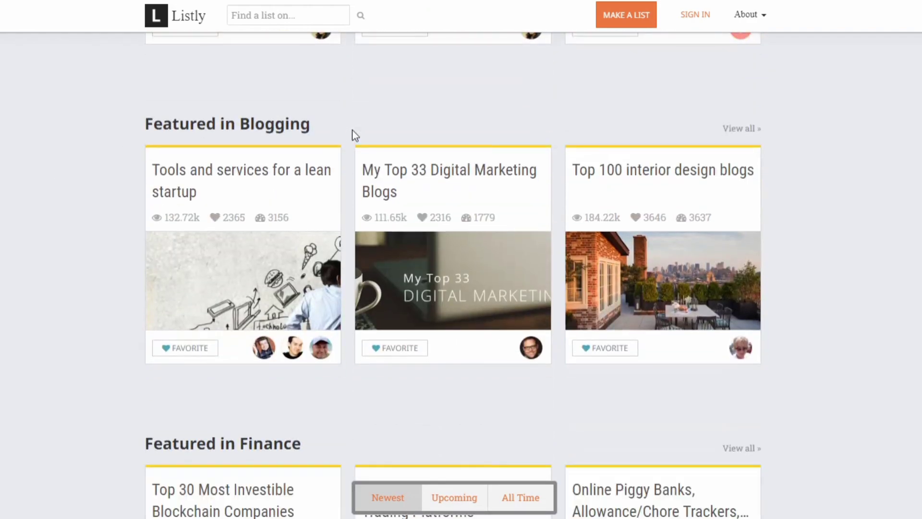
scroll(355, 135, "down", 5)
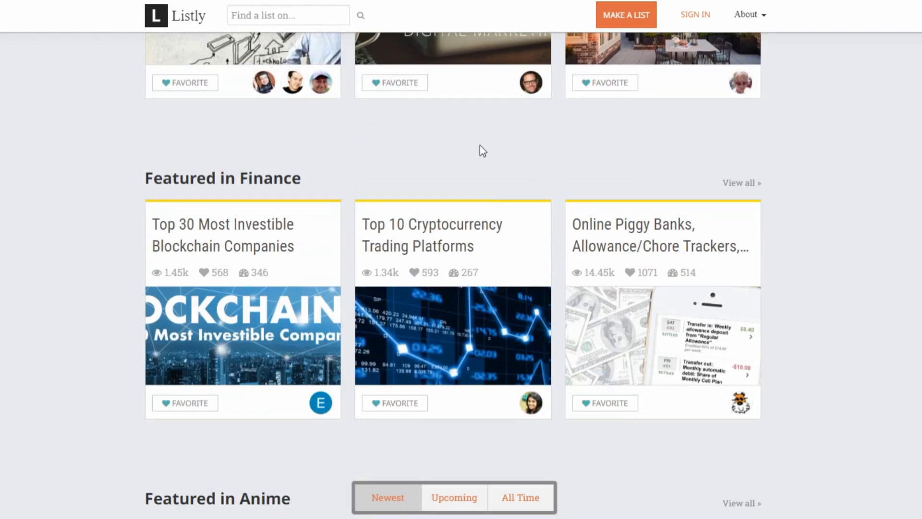
scroll(377, 164, "down", 5)
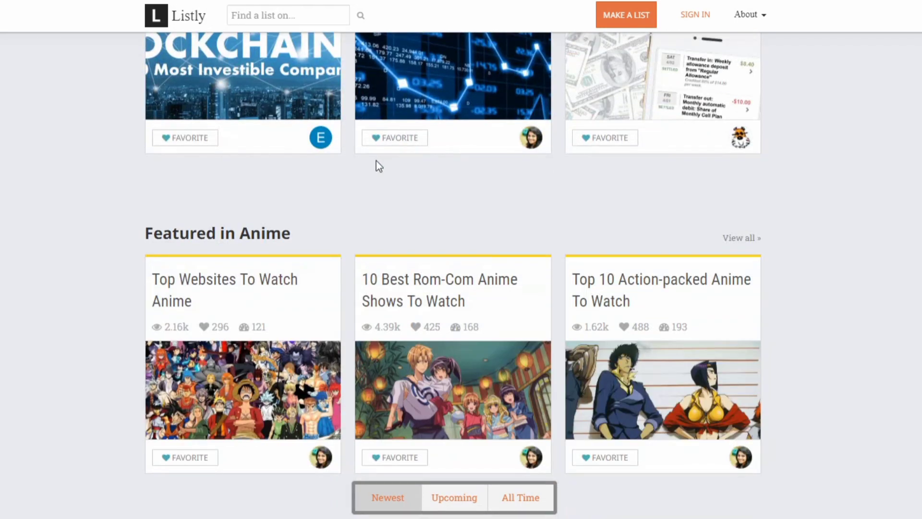
scroll(527, 82, "down", 5)
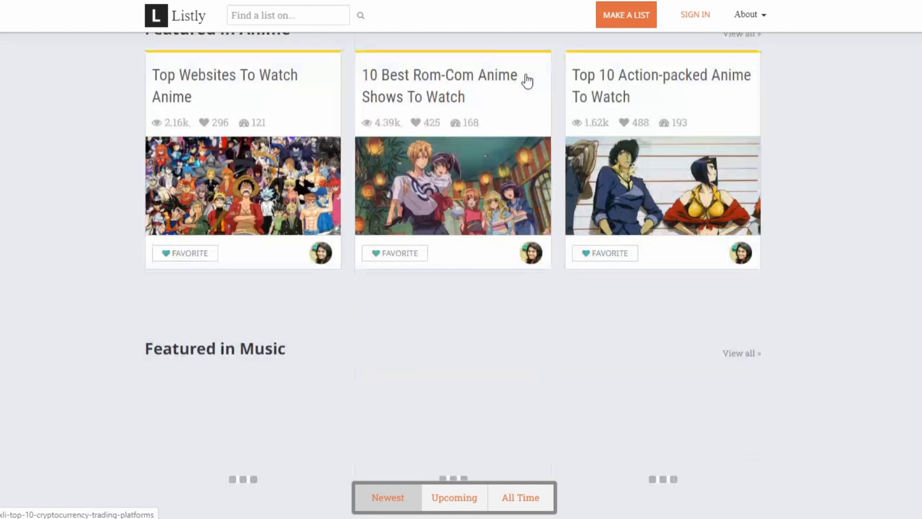
scroll(526, 74, "down", 3)
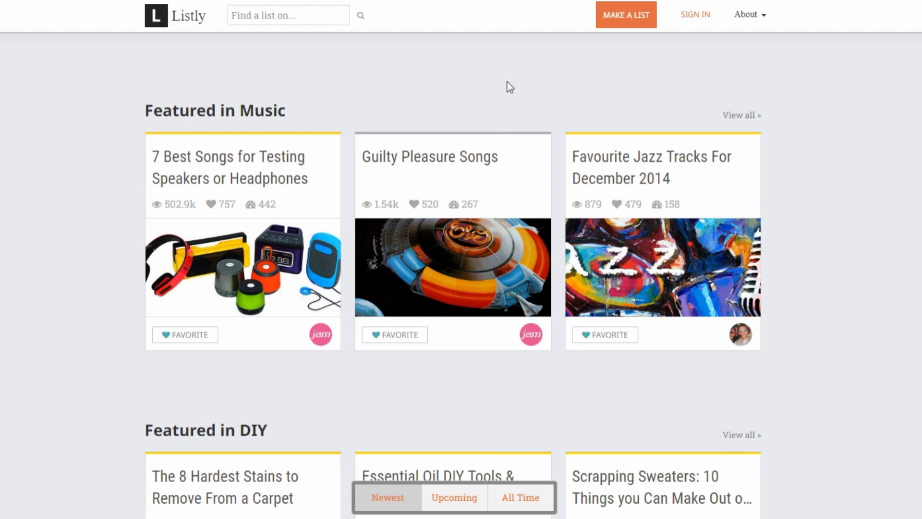
- Open Listly's sign-in page and go on to the sign-up form for new members
left_click(693, 16)
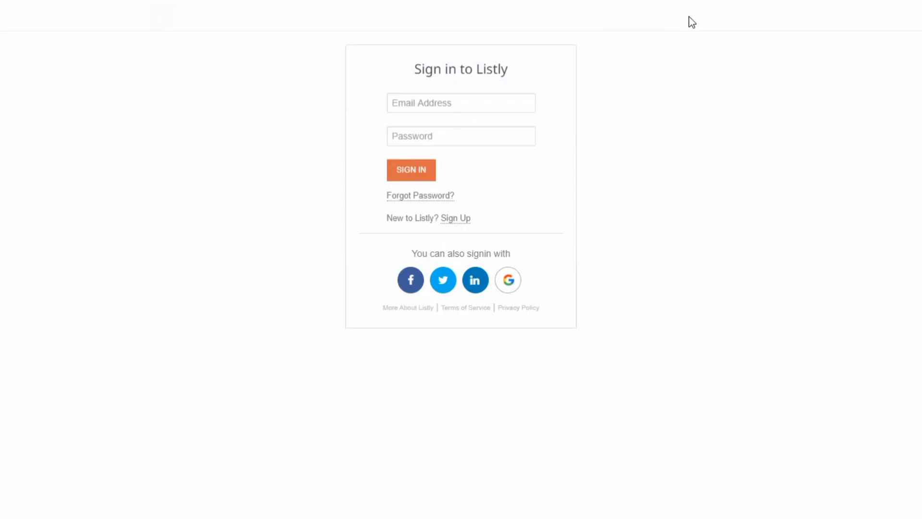
left_click(457, 224)
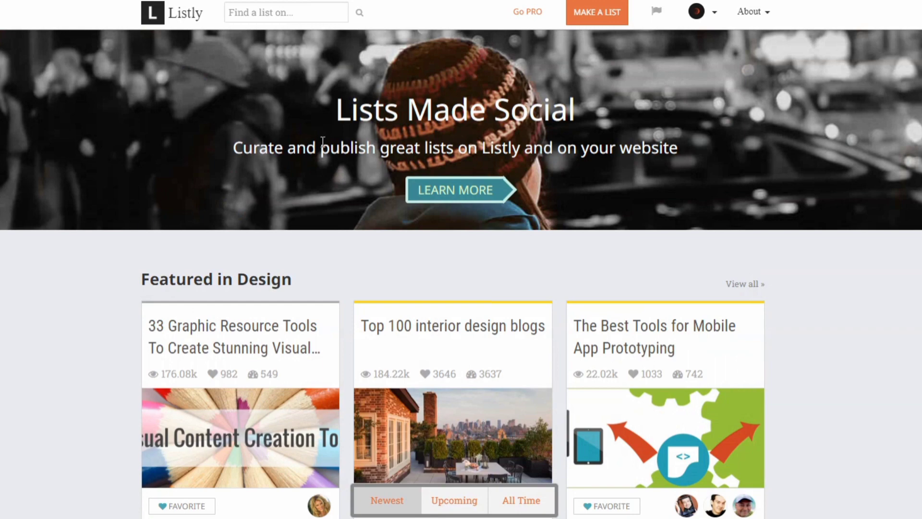
- Start making a new list from the signed-in Listly home page
scroll(324, 149, "down", 10)
scroll(323, 149, "up", 10)
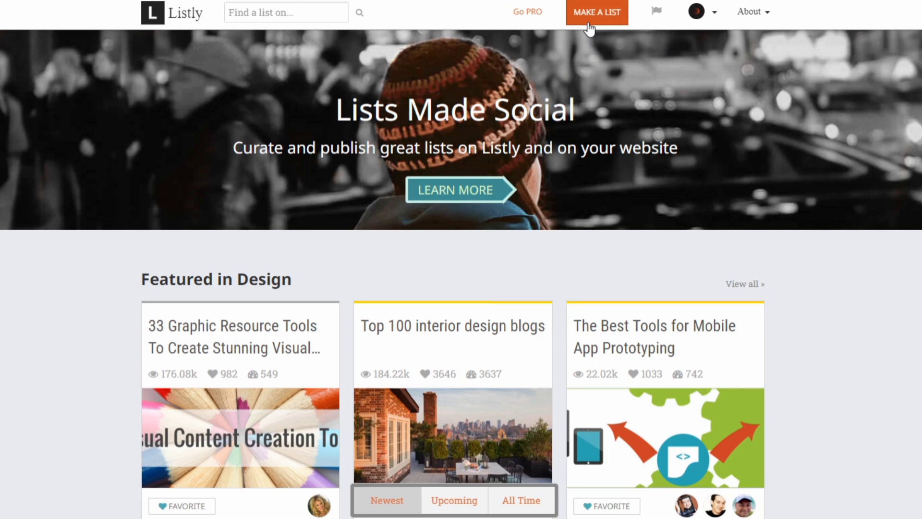
left_click(611, 21)
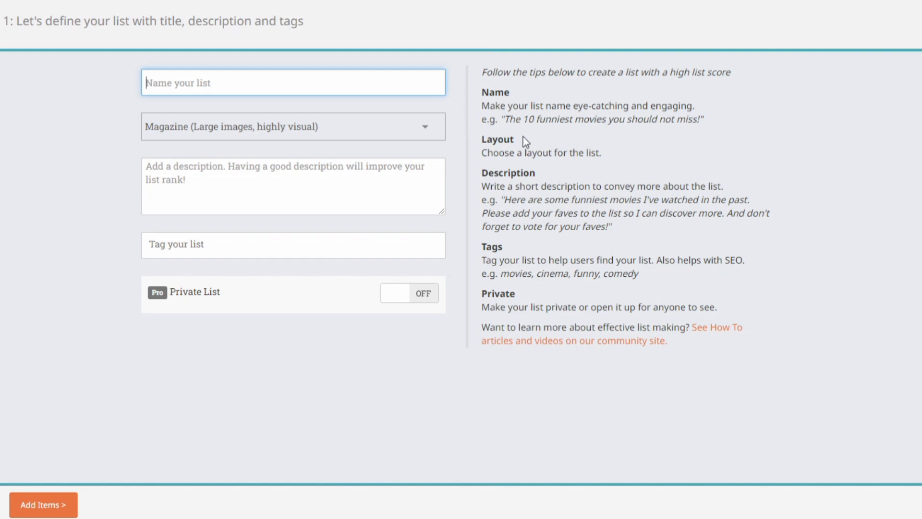
- Examine the list creation tips on naming, layout, description and tags, including the example title and the SEO hint
left_click_drag(505, 119, 708, 120)
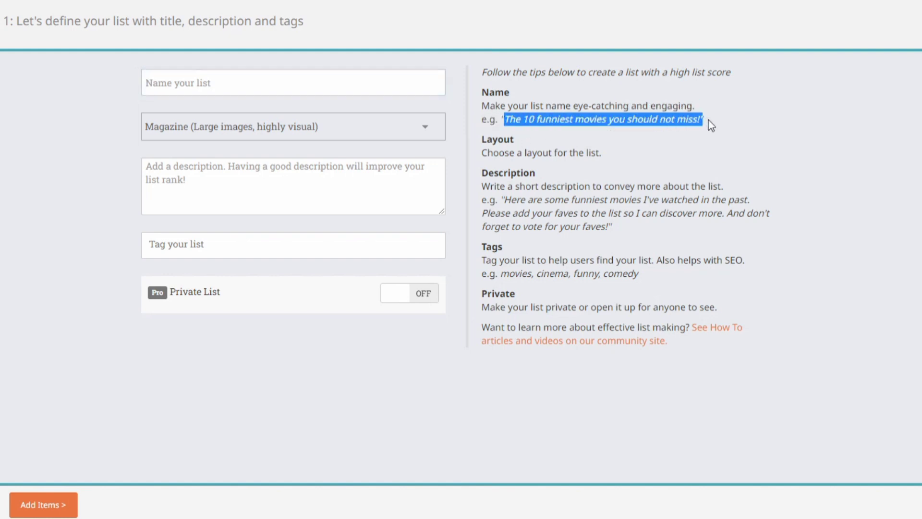
left_click(598, 136)
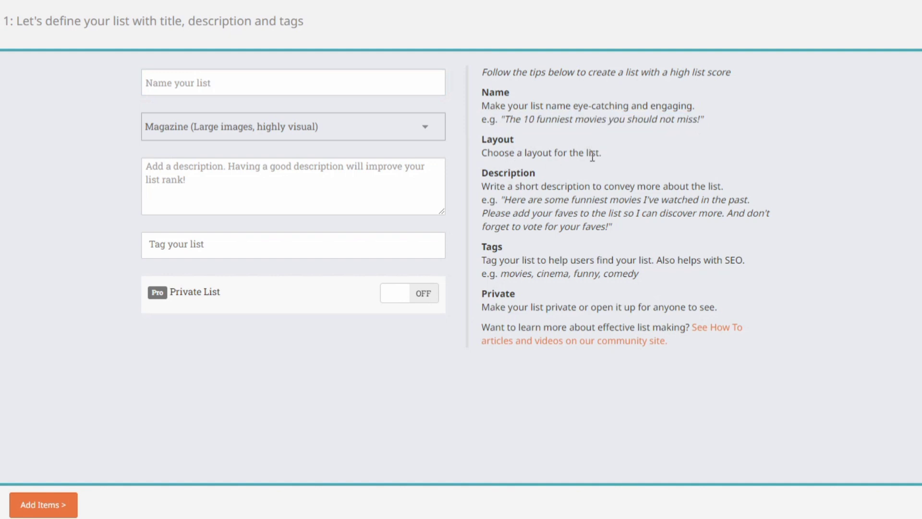
left_click_drag(482, 187, 733, 187)
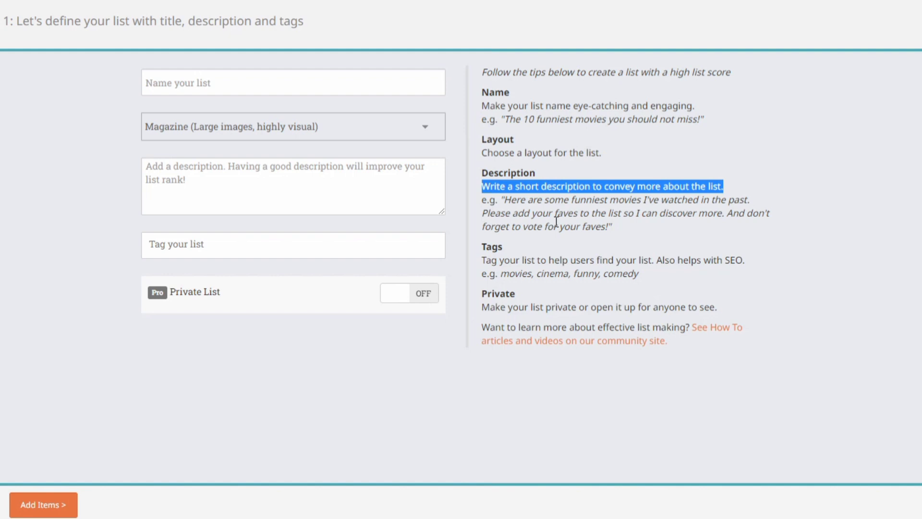
left_click(640, 256)
left_click_drag(726, 256, 736, 257)
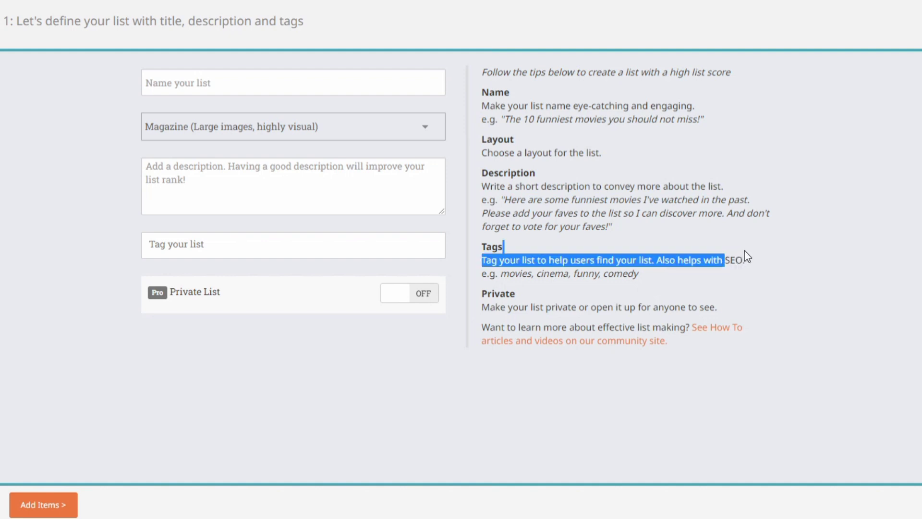
double_click(735, 260)
left_click(745, 257)
left_click_drag(718, 260, 747, 259)
left_click(682, 265)
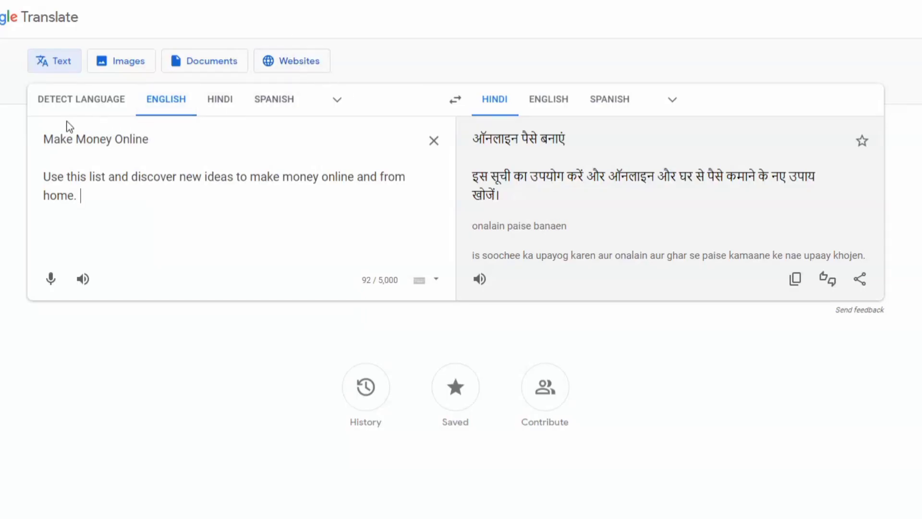
- Name the list "Make Money Online" using the title drafted in Google Translate, with the Magazine (Large images, highly visual) layout
left_click_drag(43, 139, 165, 134)
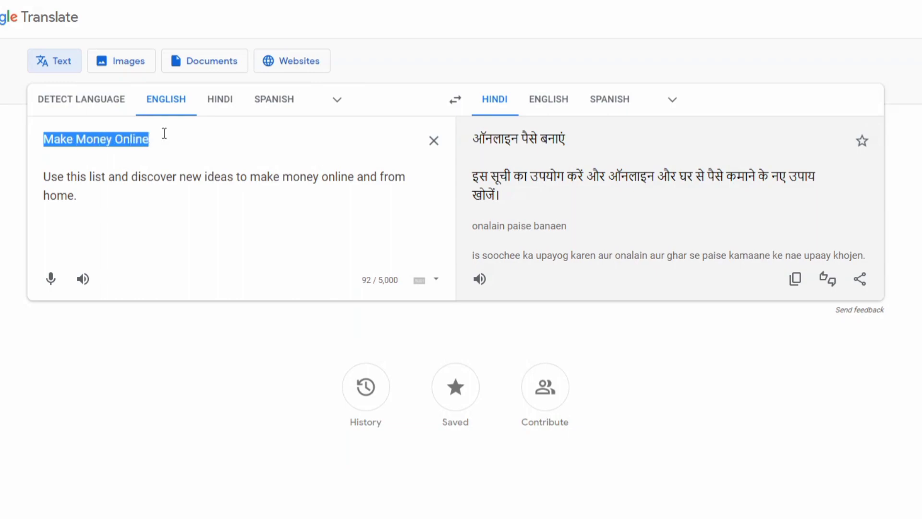
key("alt+Tab")
left_click(171, 83)
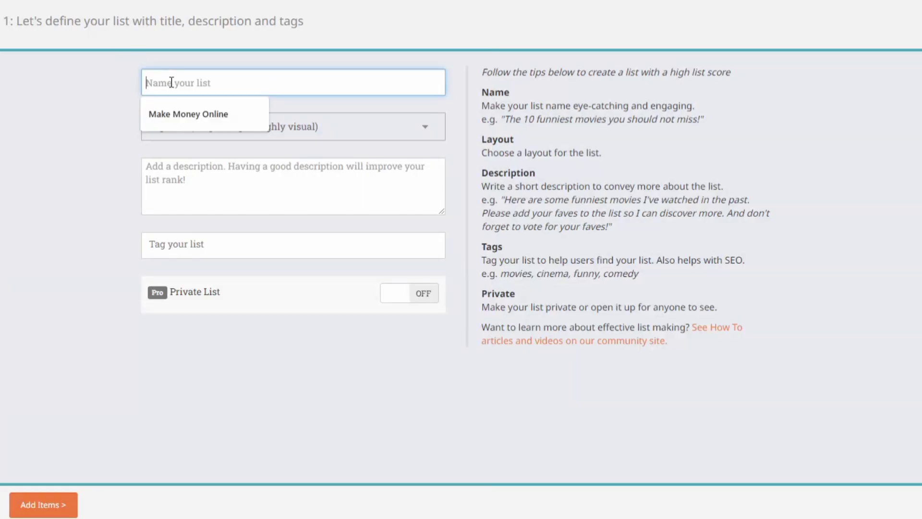
left_click(181, 113)
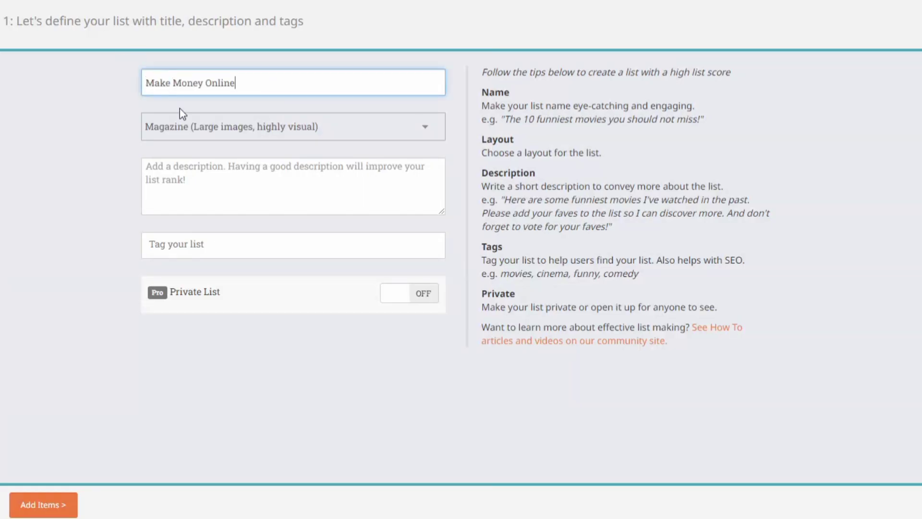
left_click(223, 132)
left_click(186, 160)
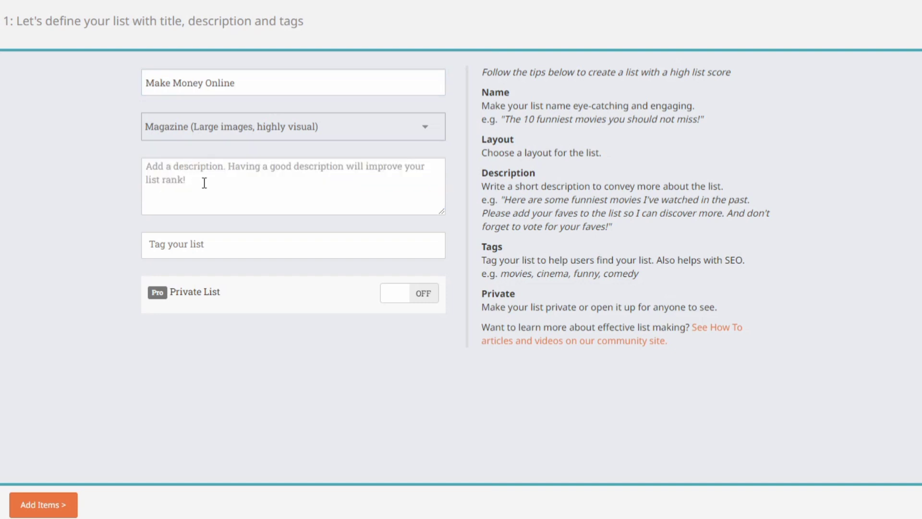
- Copy the drafted description from Google Translate into the list: "Use this list and discover new ideas to make money online and from home."
left_click(200, 179)
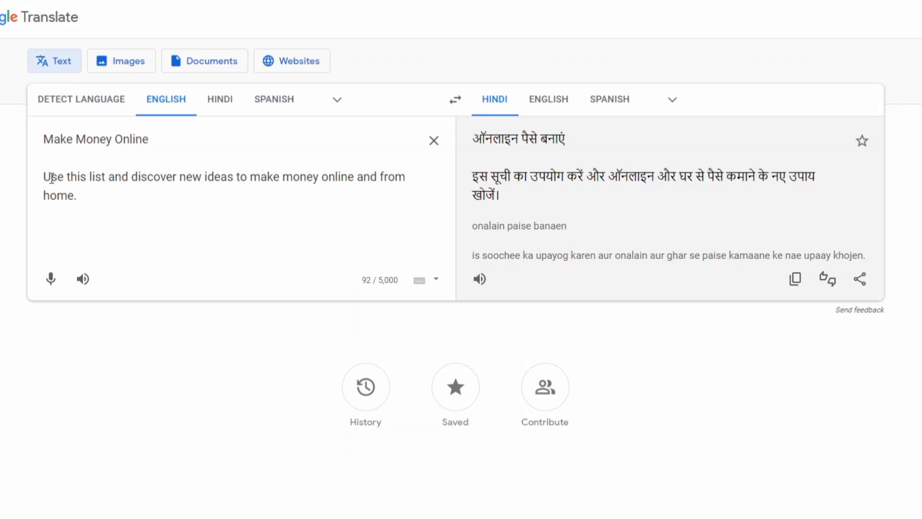
left_click_drag(43, 176, 84, 191)
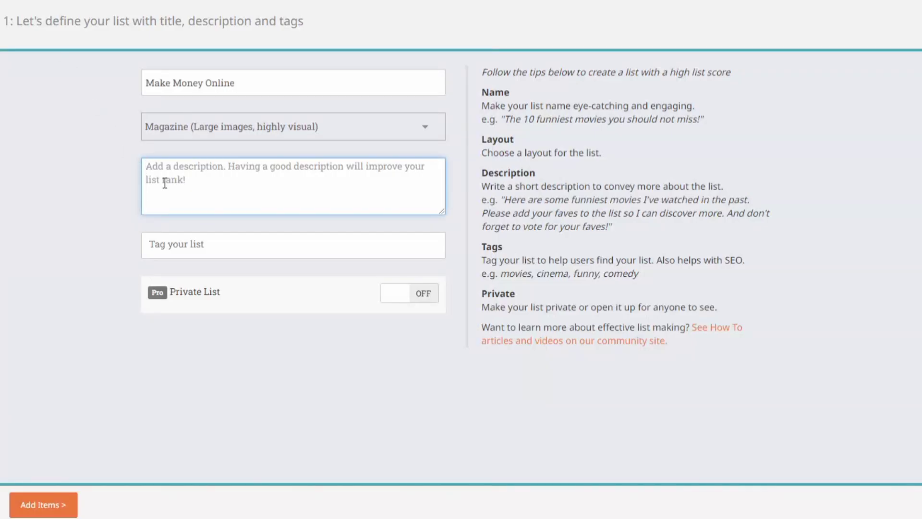
type("Use this list and discover new ideas to make money online and from home.")
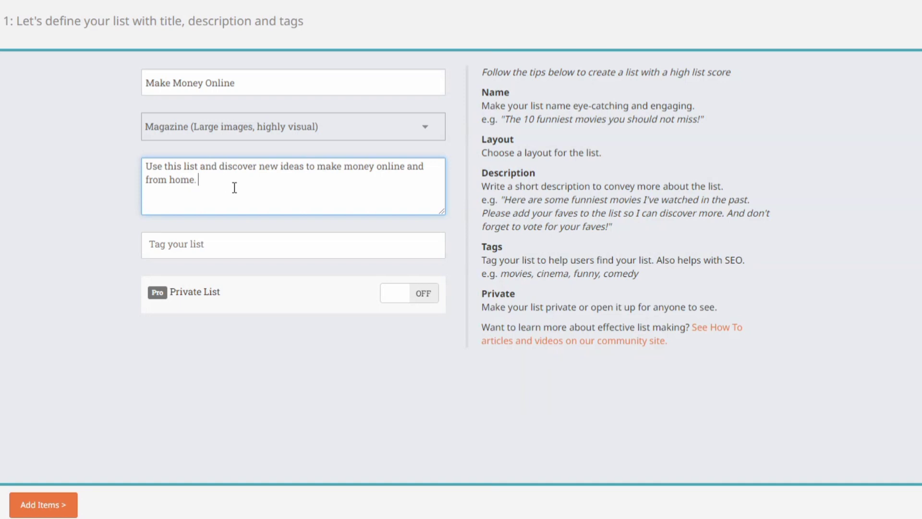
- Tag the list with "make money online", "earn money online" and "work from home", and proceed to adding items
left_click(193, 245)
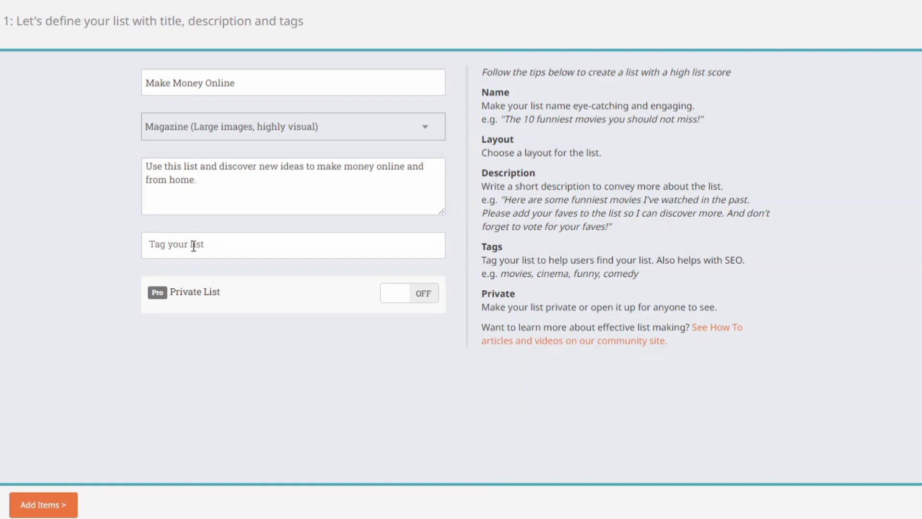
type("make money online")
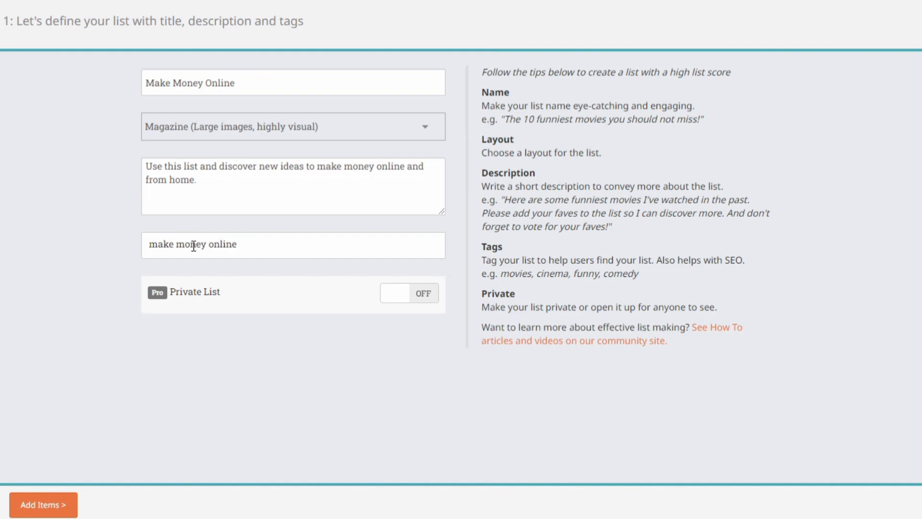
key("Return")
type("ea")
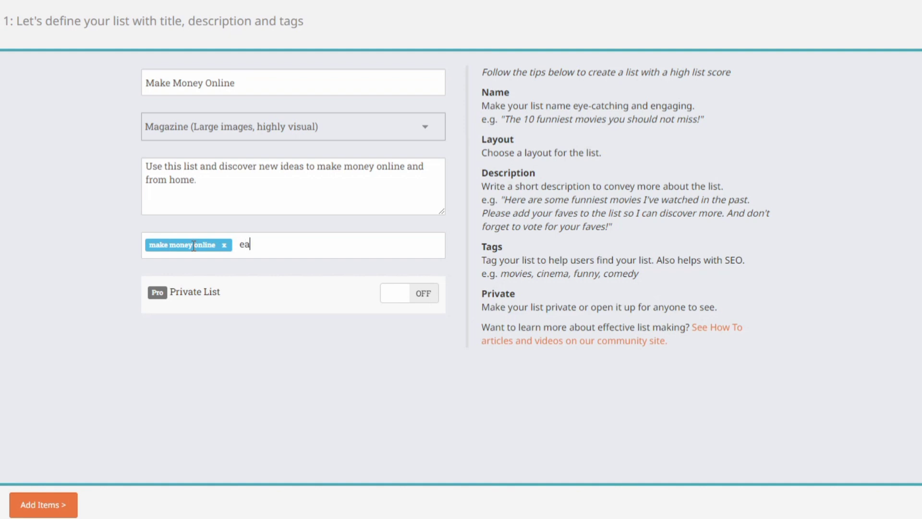
type("rn money online")
key("Return")
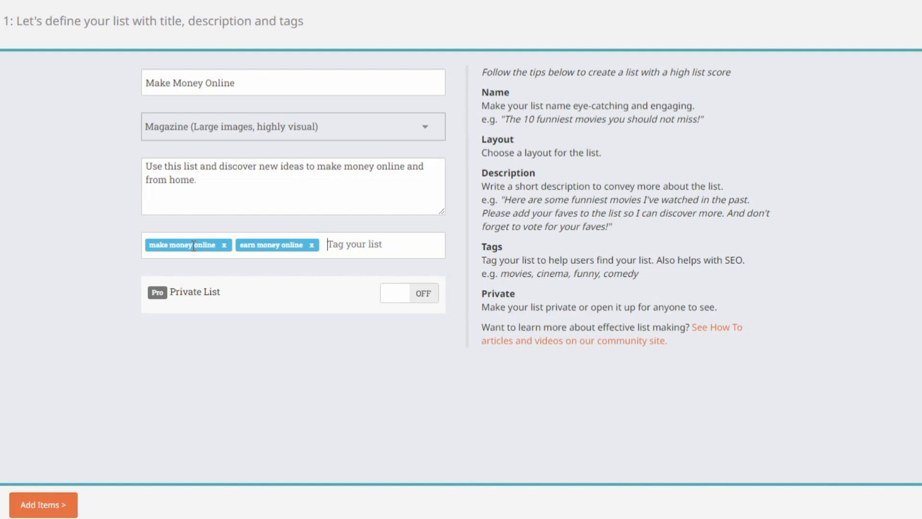
type("rk from home")
key("Return")
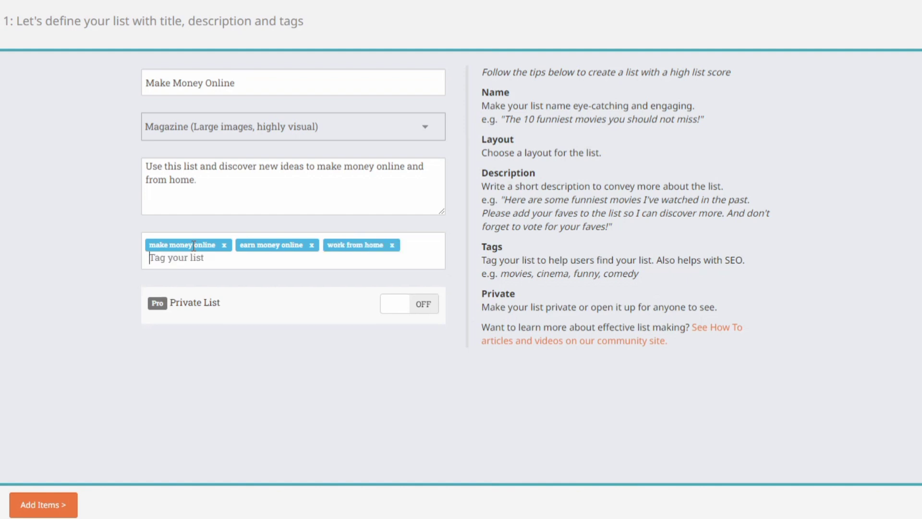
left_click(52, 510)
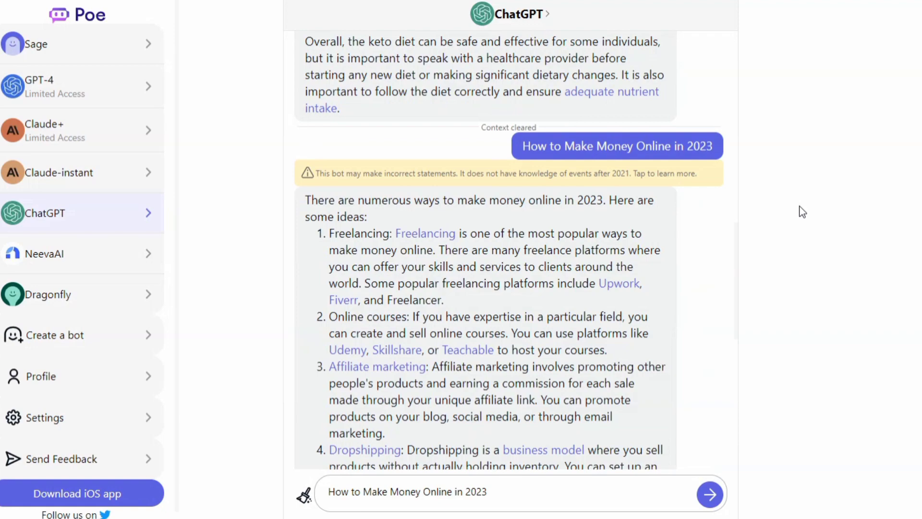
- Copy ChatGPT's whole answer to "How to Make Money Online in 2023" in Poe, from the opening line through the closing paragraph
scroll(640, 249, "down", 9)
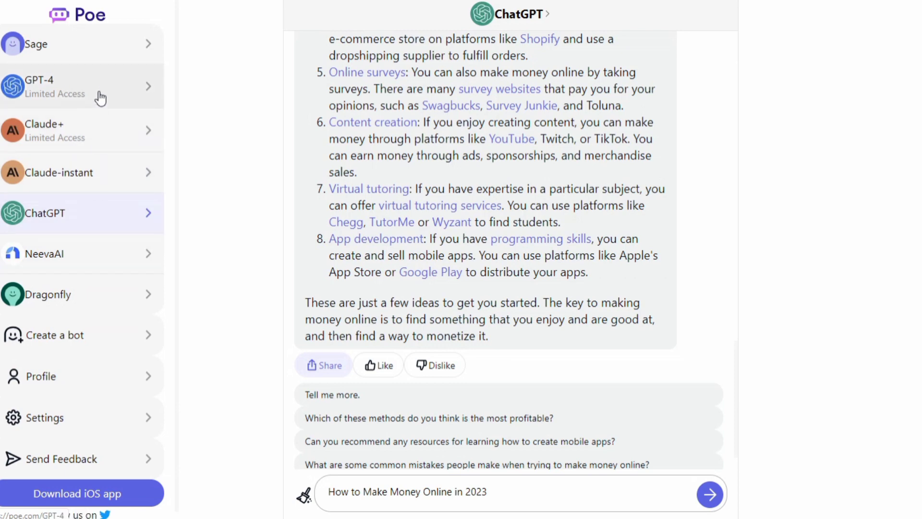
left_click(543, 487)
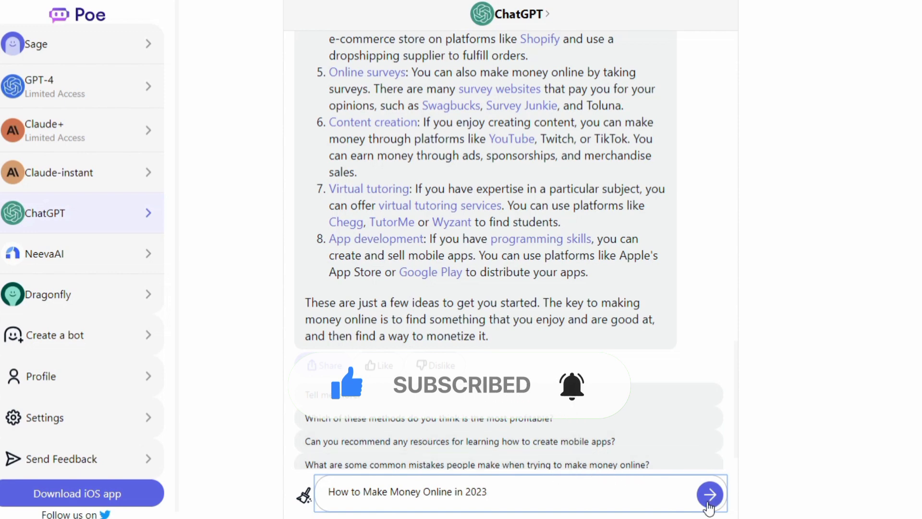
scroll(587, 347, "up", 3)
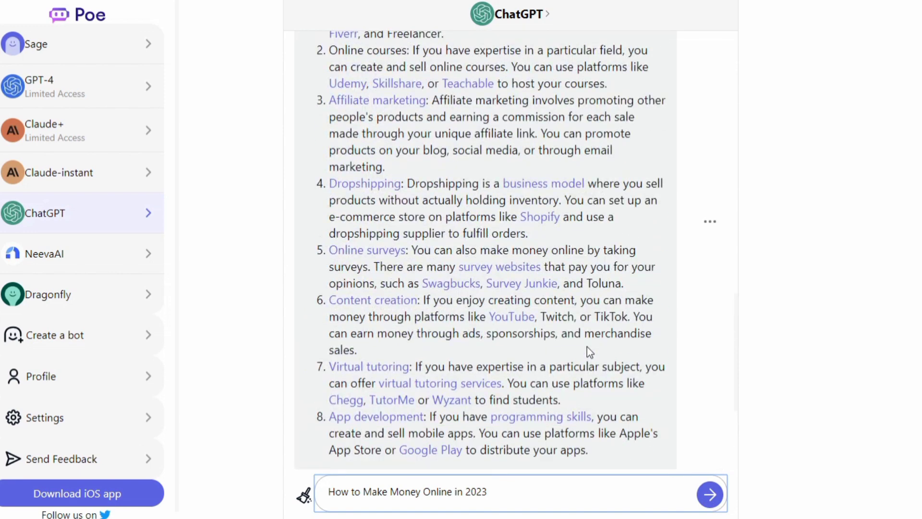
scroll(590, 352, "up", 3)
left_click_drag(303, 115, 517, 293)
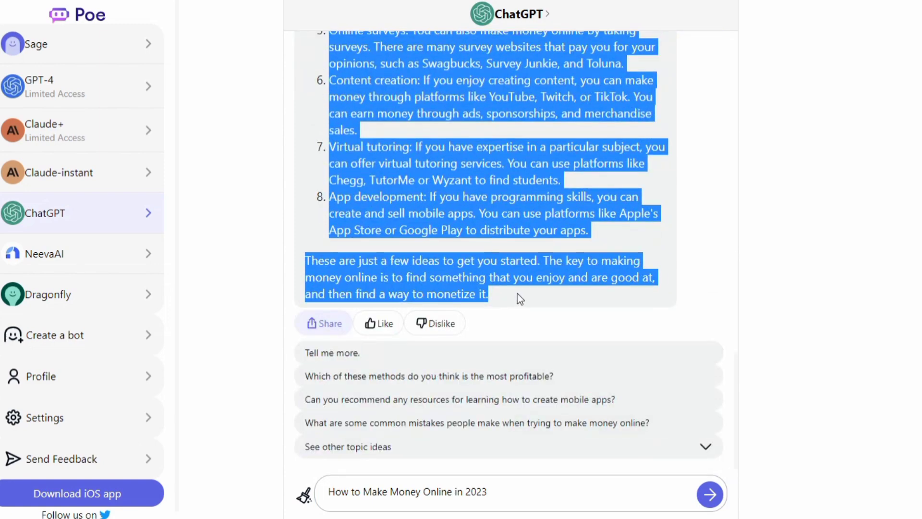
scroll(457, 204, "up", 10)
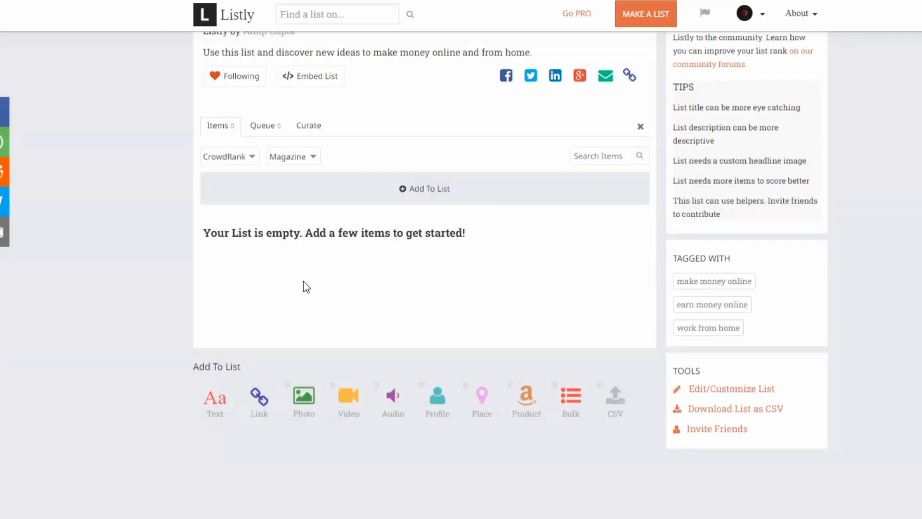
- Start a new text item on the Listly list and paste the copied ChatGPT answer as its description
left_click(215, 404)
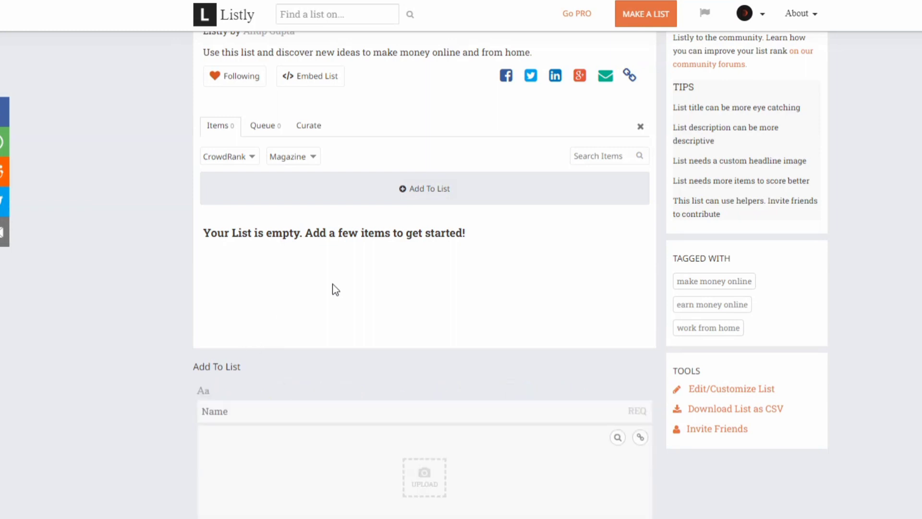
scroll(334, 288, "down", 5)
scroll(334, 288, "down", 2)
left_click(311, 260)
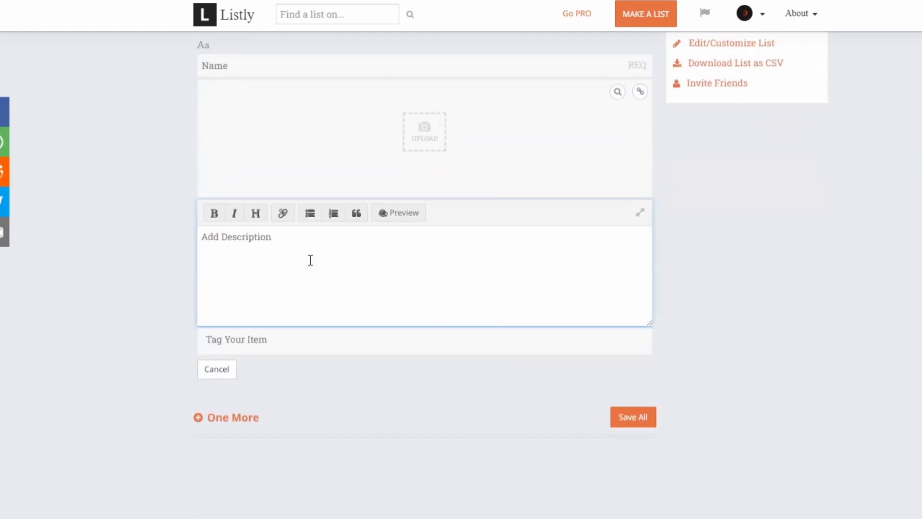
key("ctrl+v")
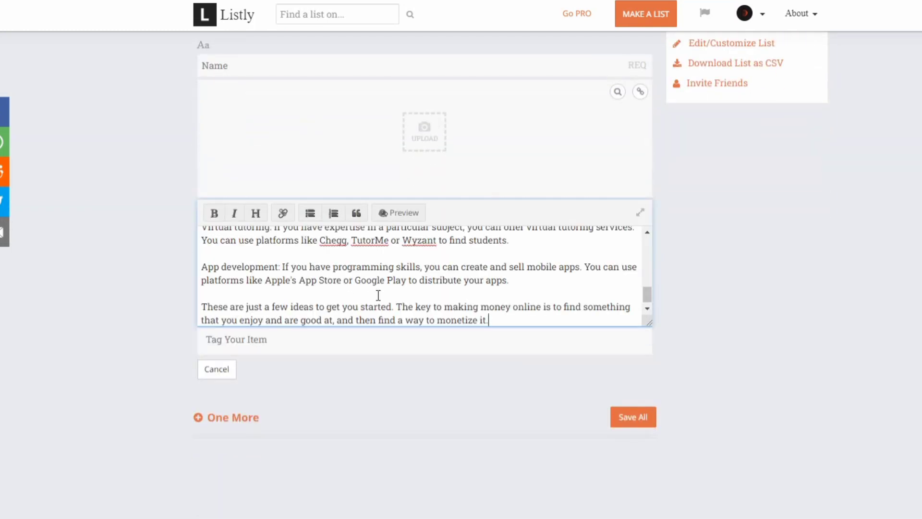
scroll(378, 295, "up", 10)
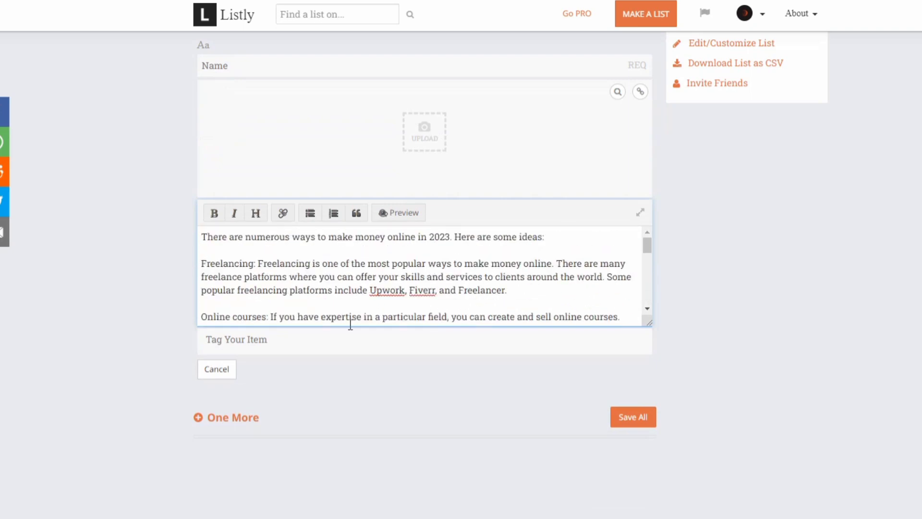
scroll(346, 316, "up", 4)
scroll(348, 313, "down", 2)
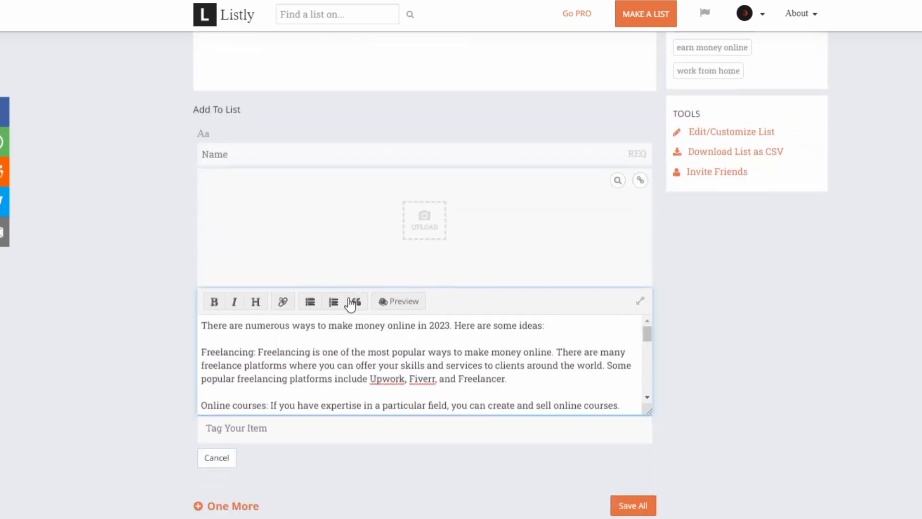